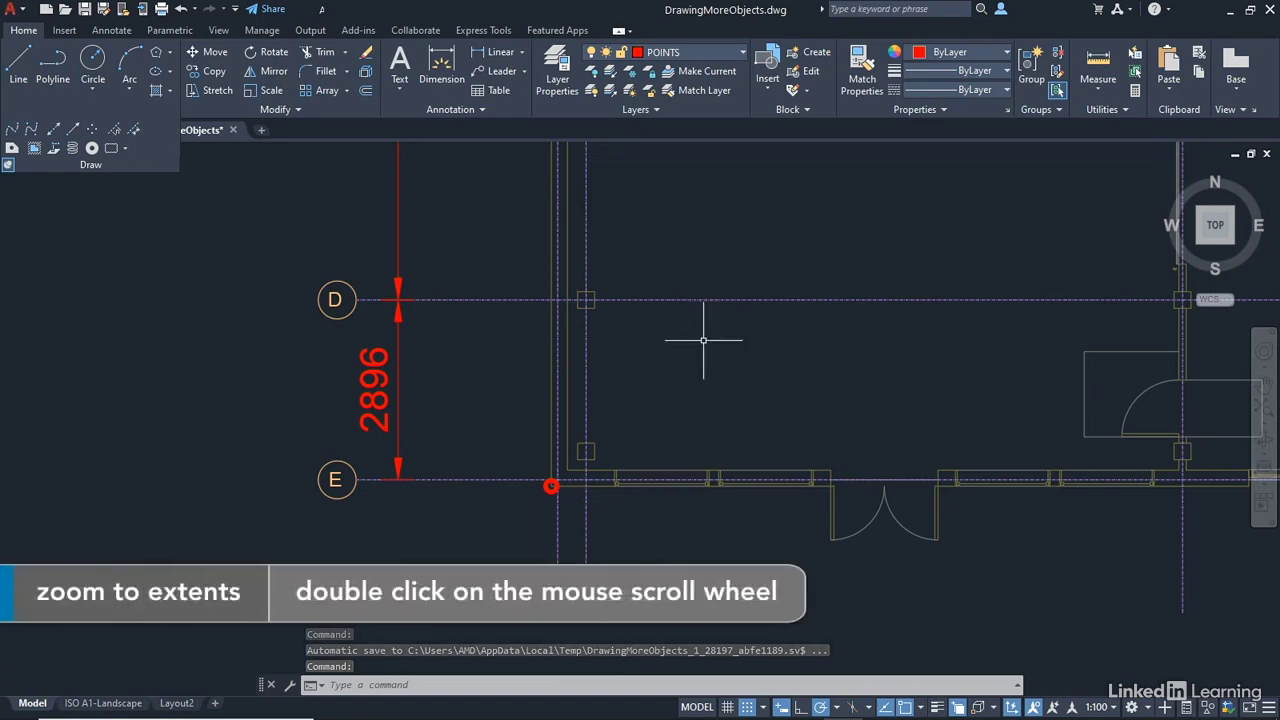
Zoom to extents to display the entire office floor plan
{"action": "middle_click", "coordinate": [765, 366]}
{"action": "middle_click", "coordinate": [765, 366]}
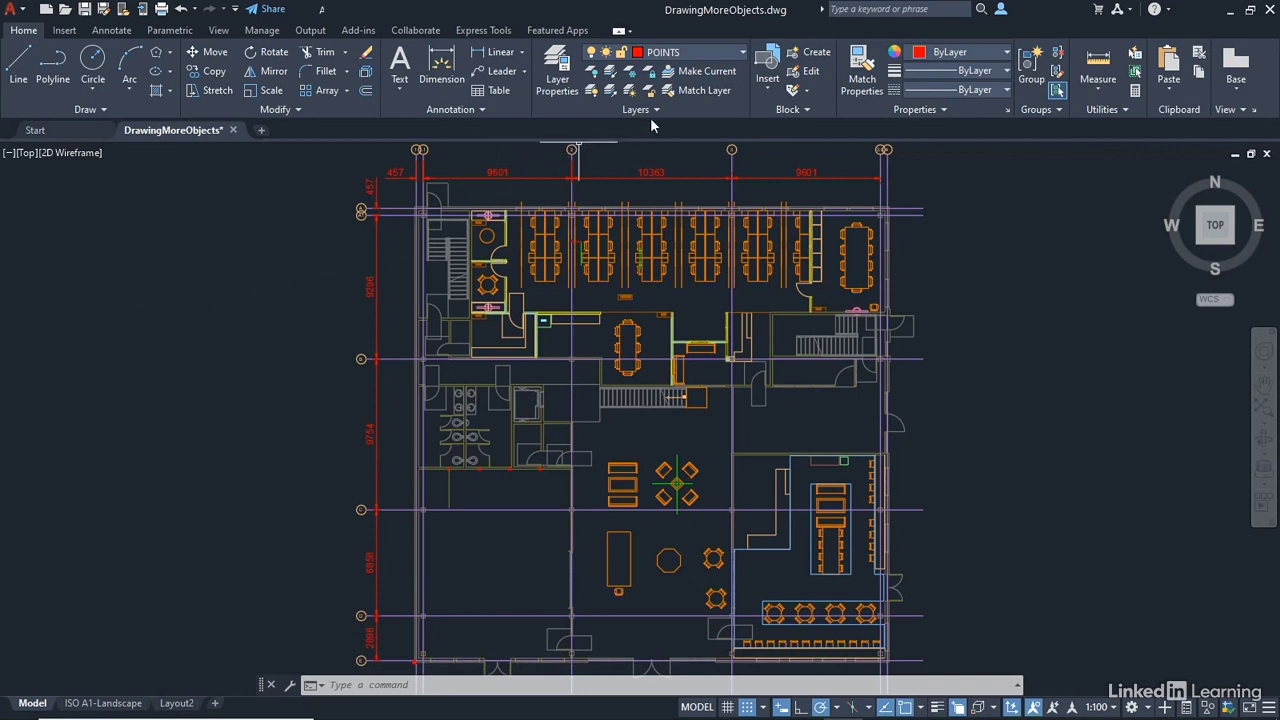
Switch the current layer from POINTS to FURNITURE
{"action": "left_click", "coordinate": [719, 53]}
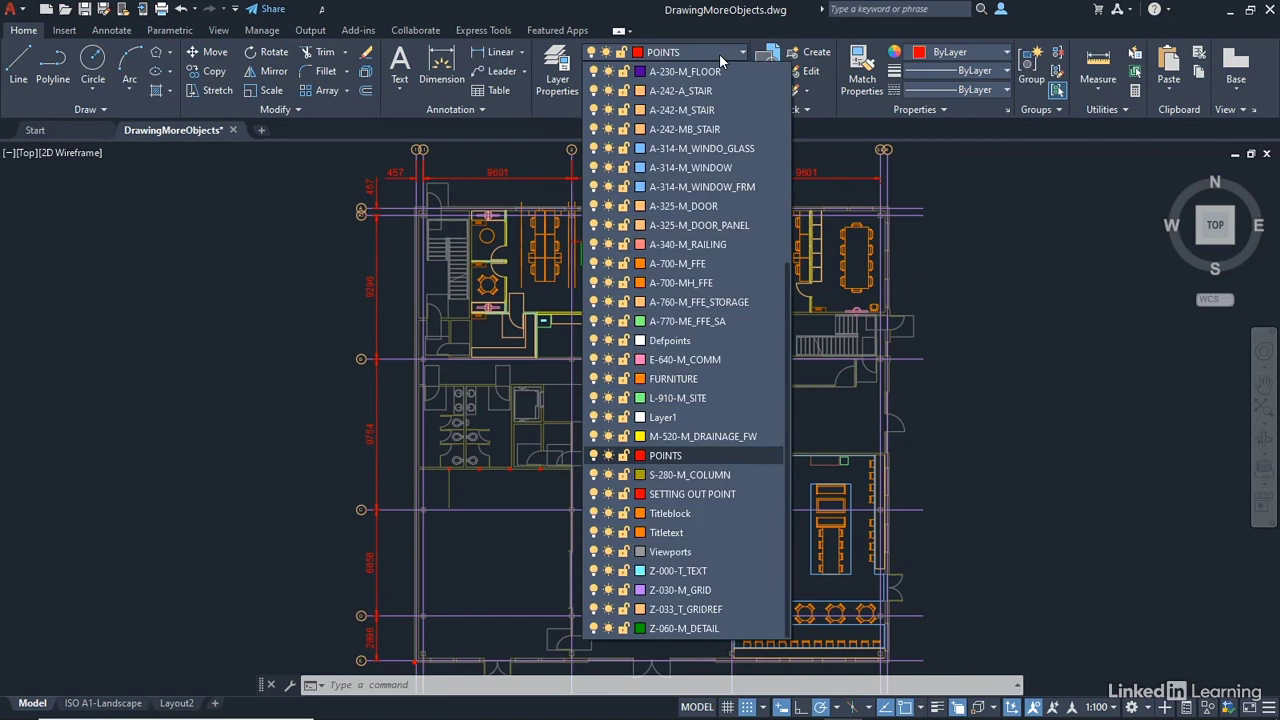
{"action": "left_click", "coordinate": [676, 379]}
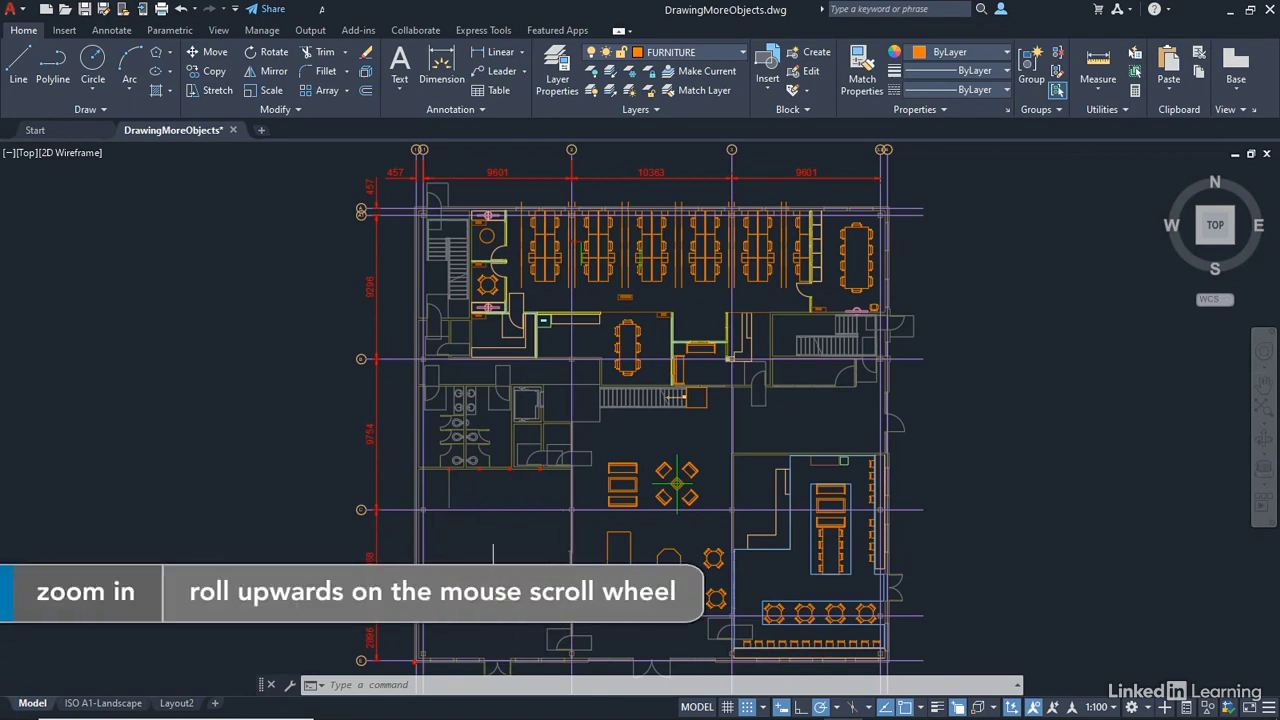
Zoom and pan to the empty left-hand room between grid lines C and D
{"action": "scroll", "coordinate": [494, 582], "scroll_direction": "up", "scroll_amount": 2}
{"action": "scroll", "coordinate": [494, 555], "scroll_direction": "up", "scroll_amount": 2}
{"action": "middle_click_drag", "start_coordinate": [443, 529], "coordinate": [480, 514]}
{"action": "scroll", "coordinate": [583, 397], "scroll_direction": "up", "scroll_amount": 2}
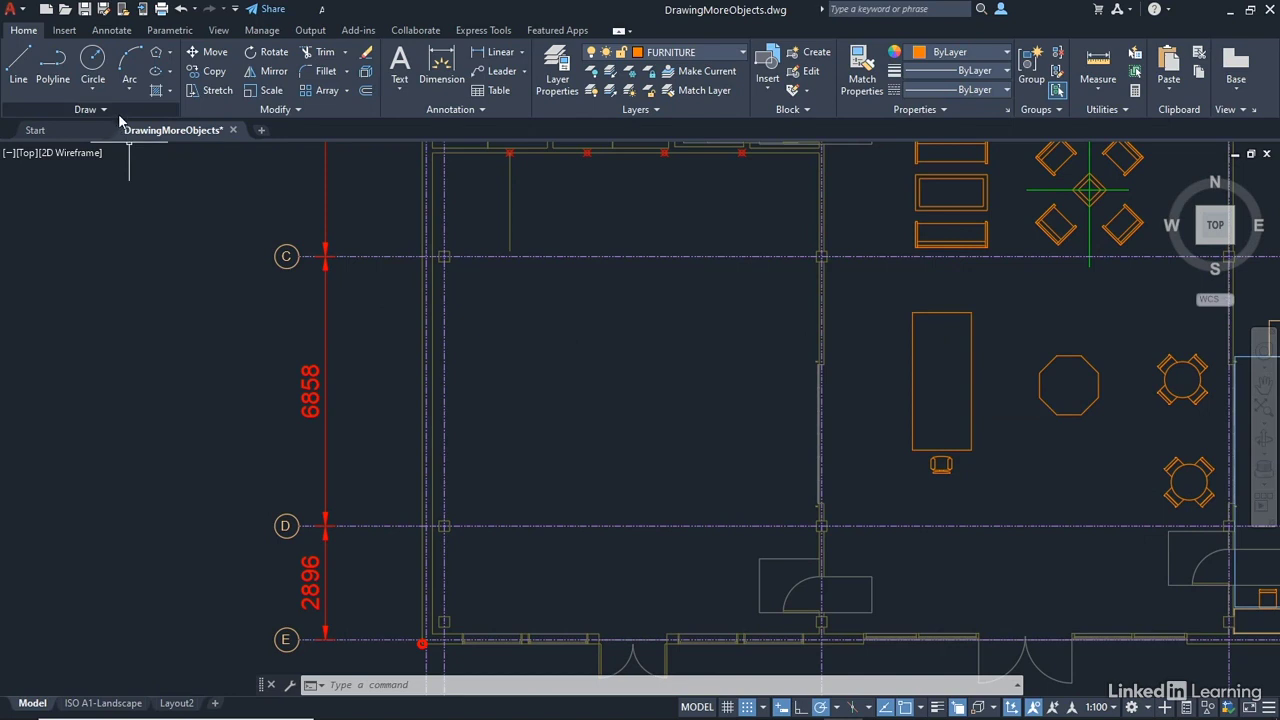
Start the Ellipse command using the Axis, End method
{"action": "left_click", "coordinate": [170, 78]}
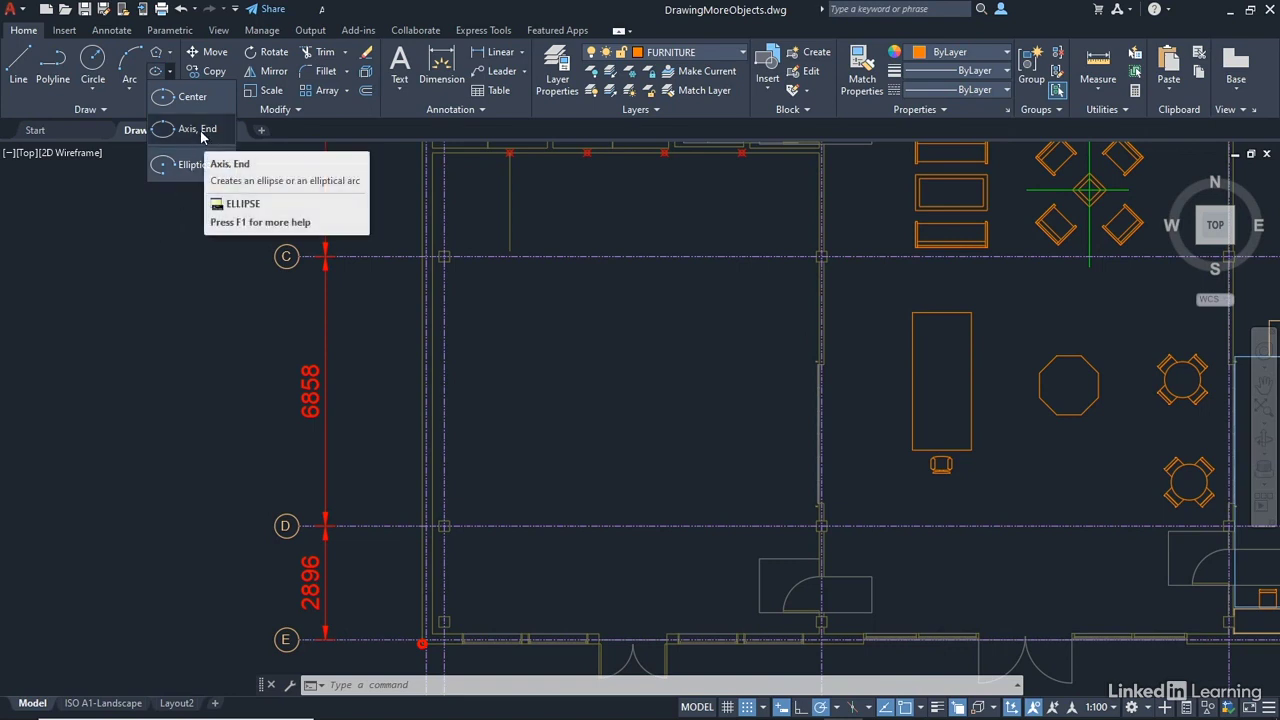
{"action": "mouse_move", "coordinate": [196, 129]}
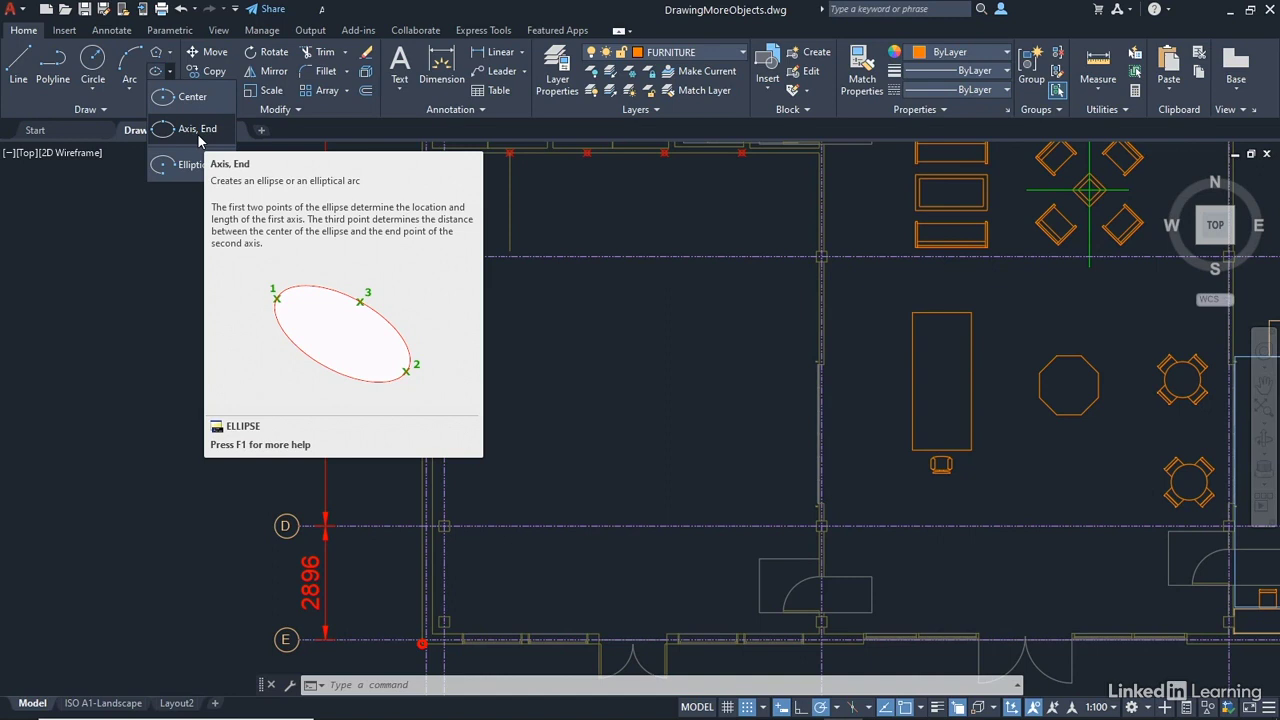
{"action": "left_click", "coordinate": [197, 129]}
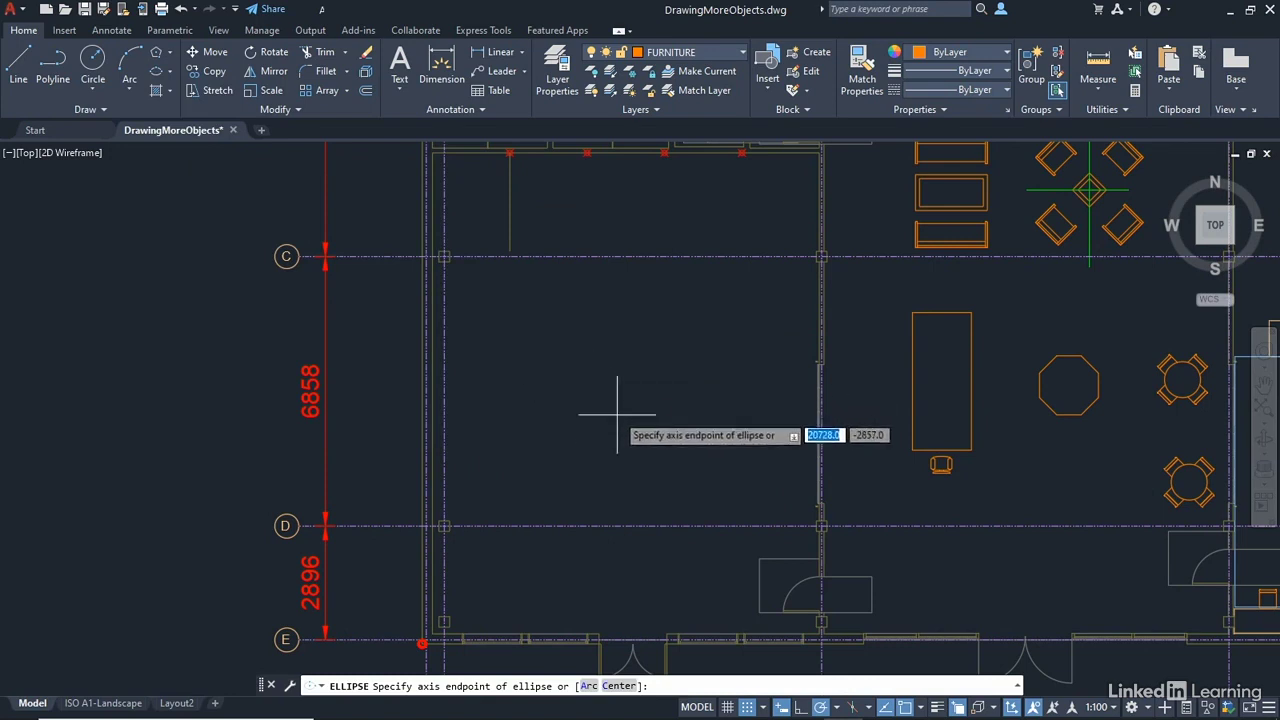
Draw an upright ellipse with a 3500 vertical axis and 750 half-width in the room
{"action": "left_click", "coordinate": [628, 471]}
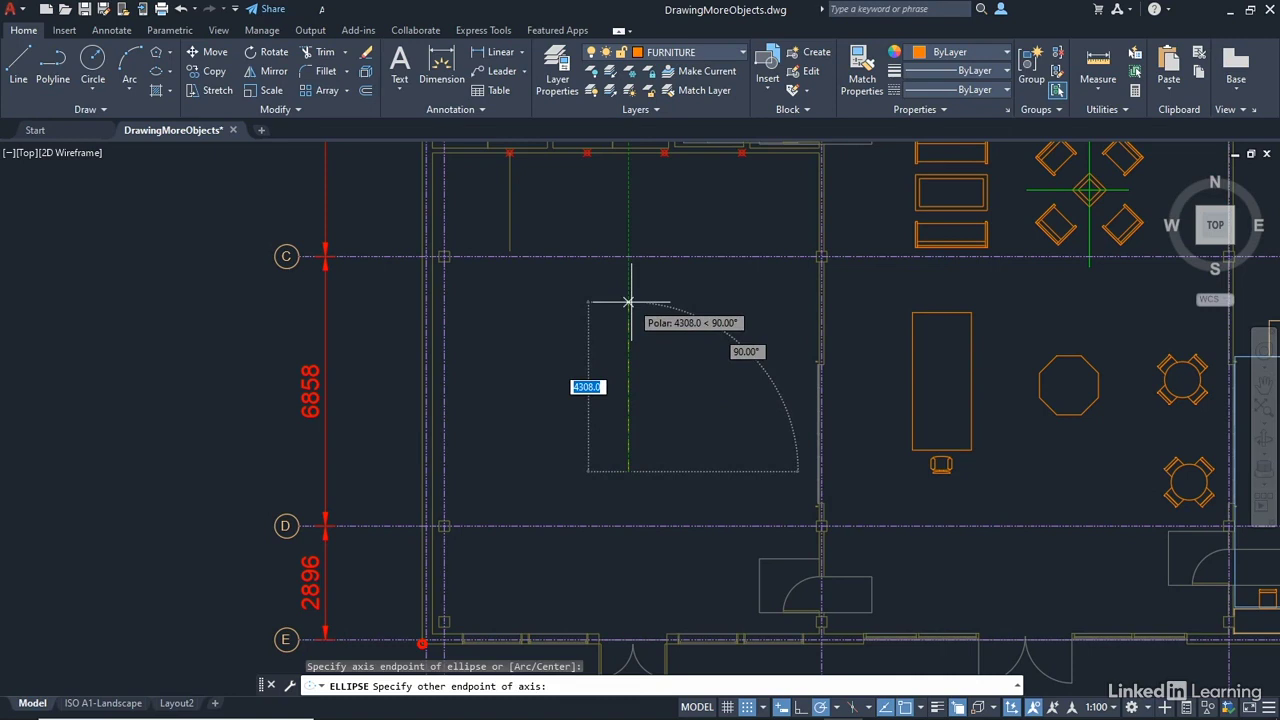
{"action": "type", "text": "3500"}
{"action": "key", "text": "Return"}
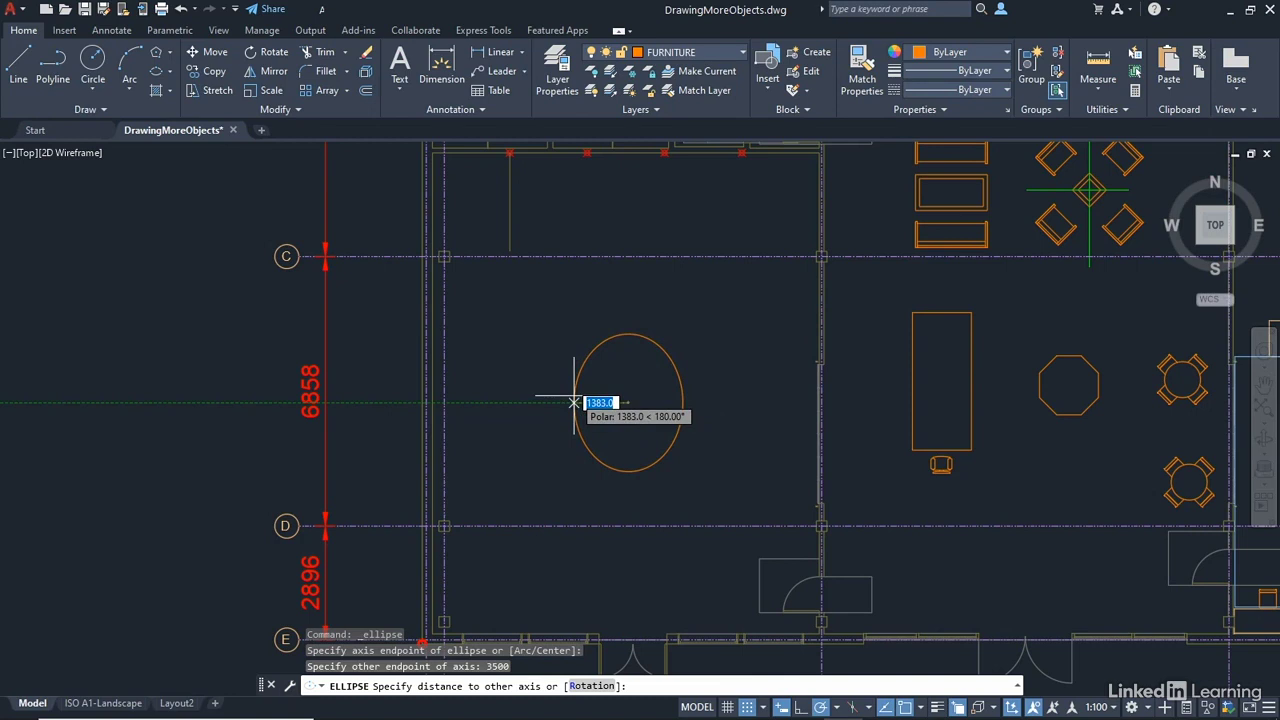
{"action": "type", "text": "750"}
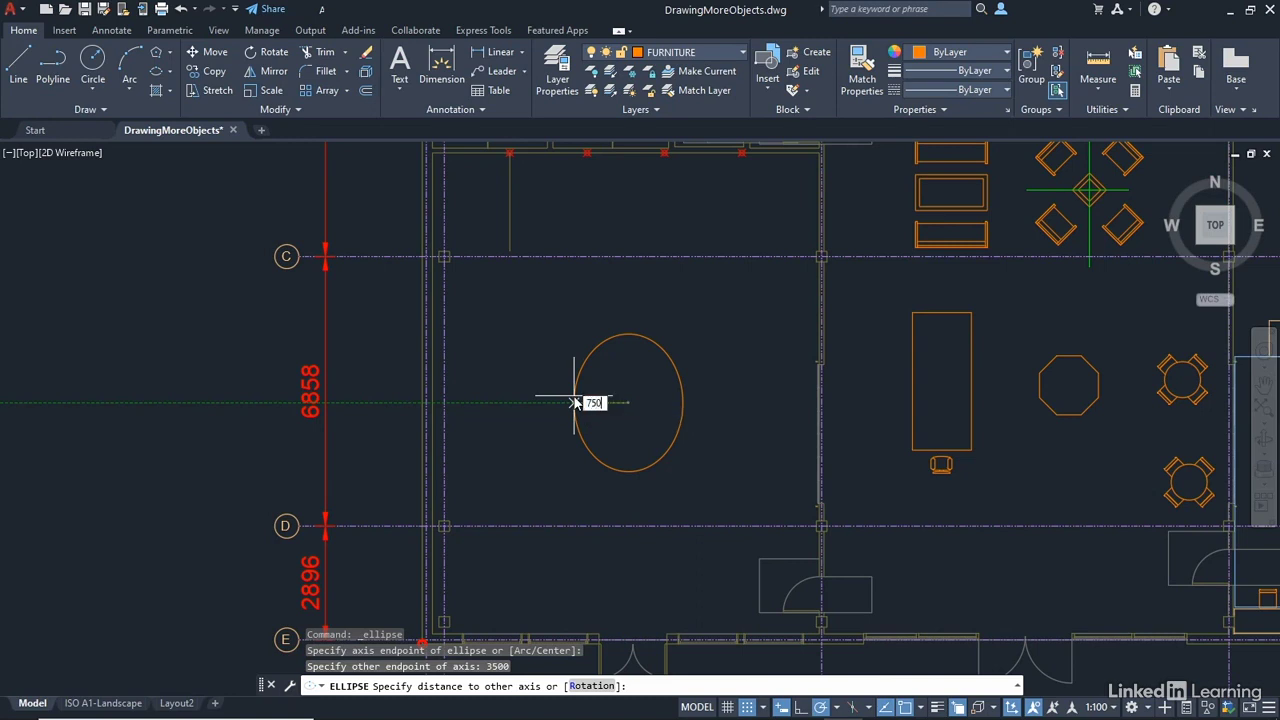
{"action": "key", "text": "Return"}
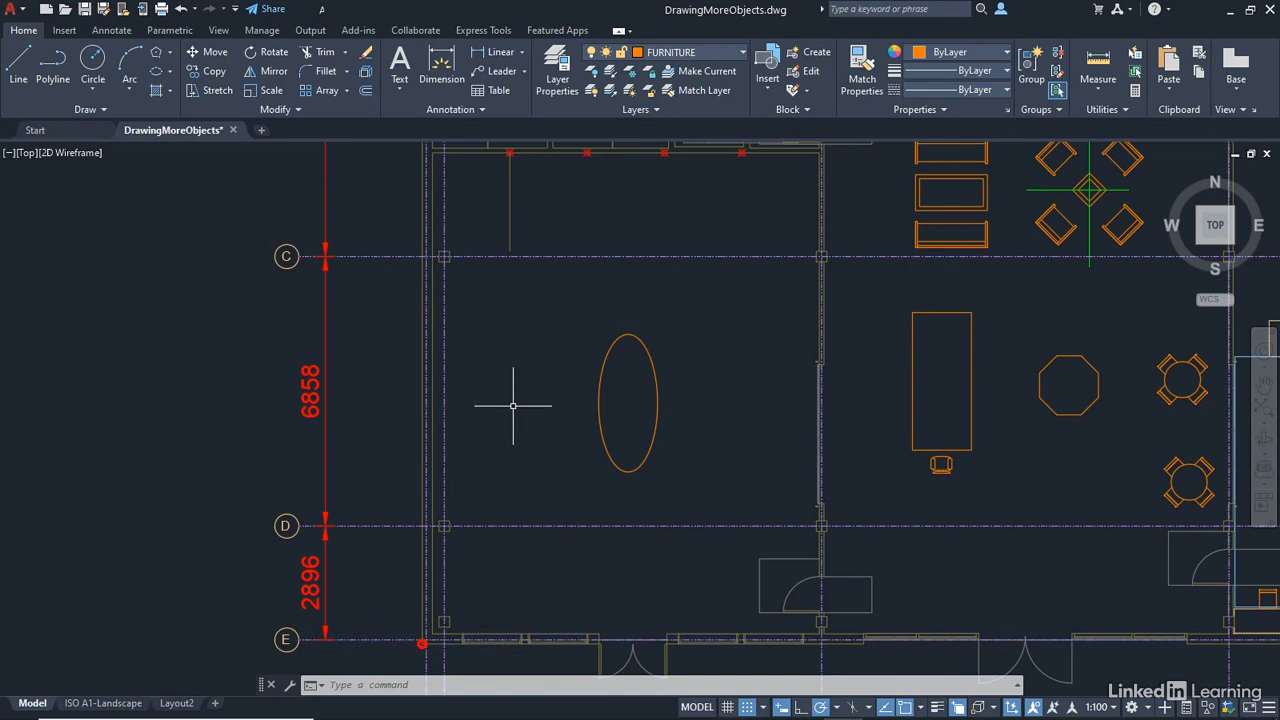
{"action": "left_click", "coordinate": [1100, 92]}
{"action": "left_click", "coordinate": [1104, 149]}
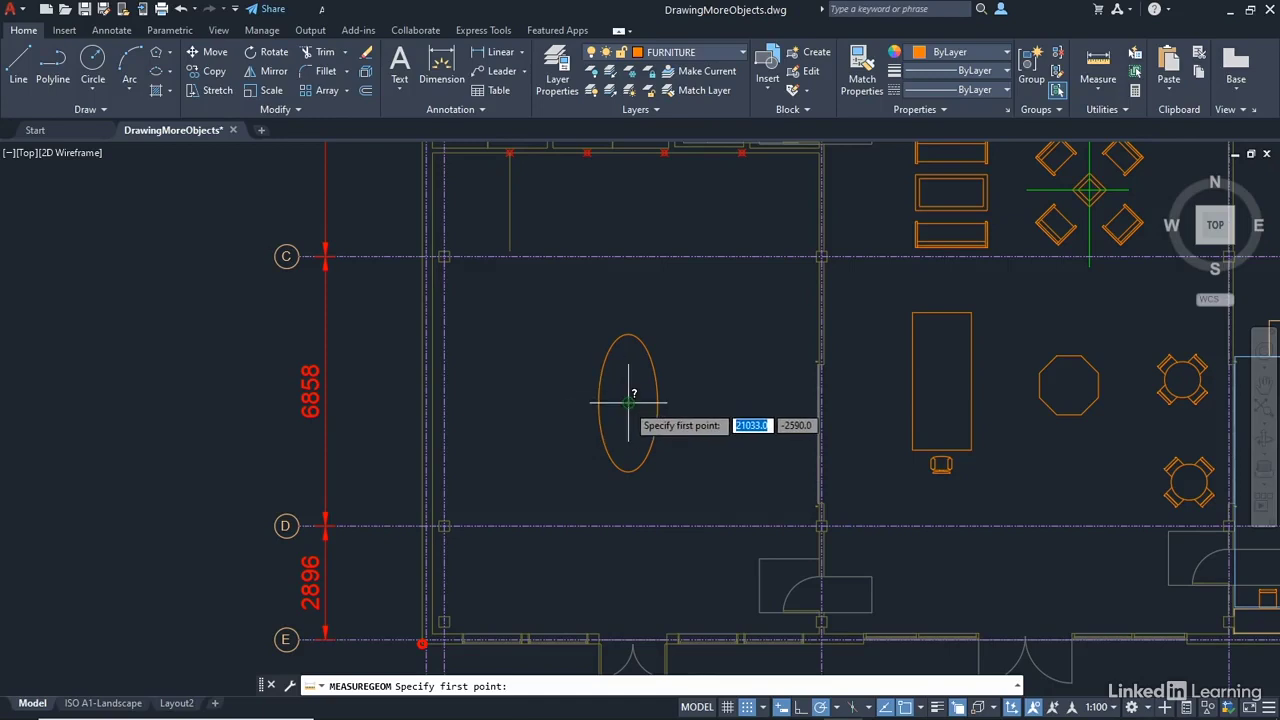
{"action": "left_click", "coordinate": [628, 403]}
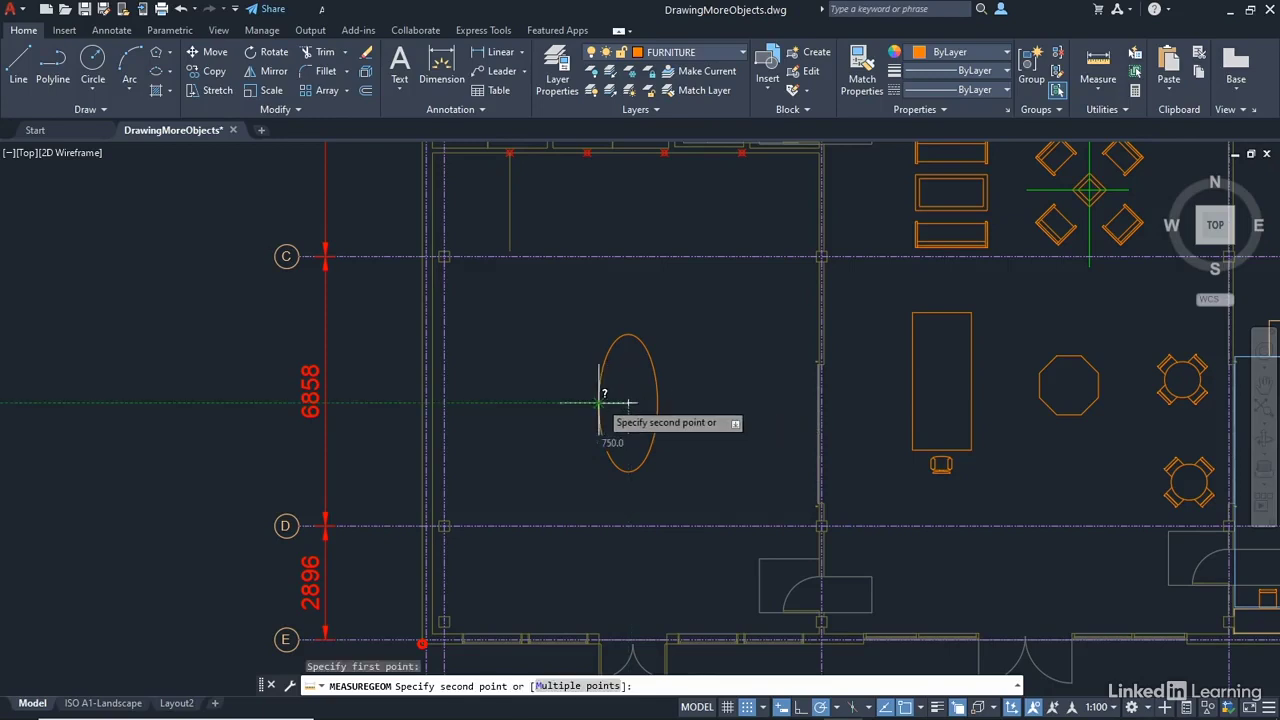
{"action": "left_click", "coordinate": [598, 403]}
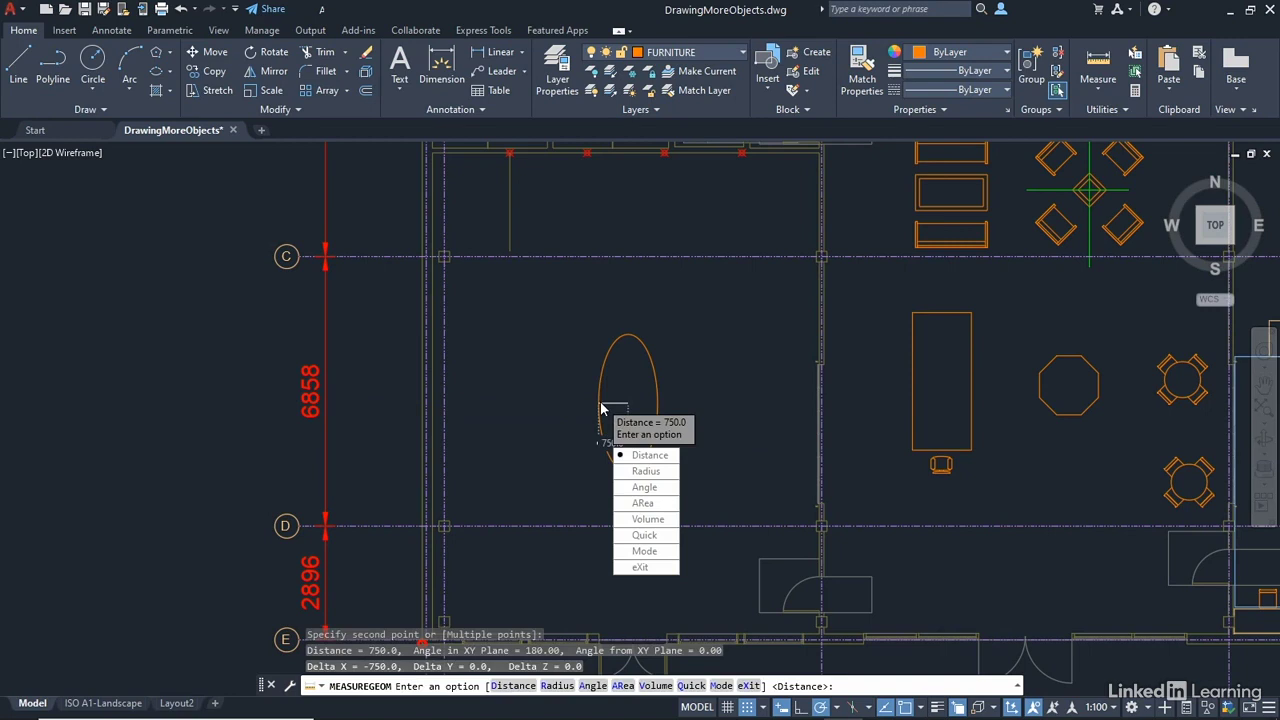
{"action": "key", "text": "Escape"}
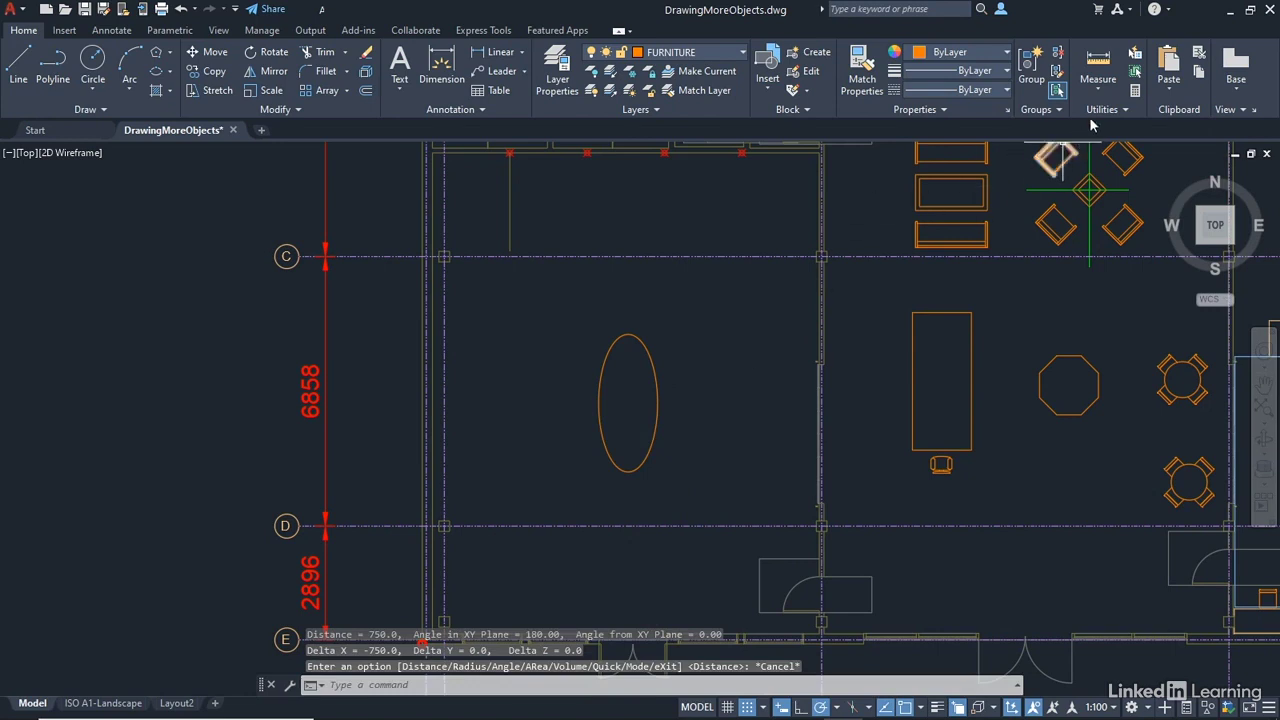
{"action": "left_click", "coordinate": [1098, 90]}
{"action": "left_click", "coordinate": [1105, 150]}
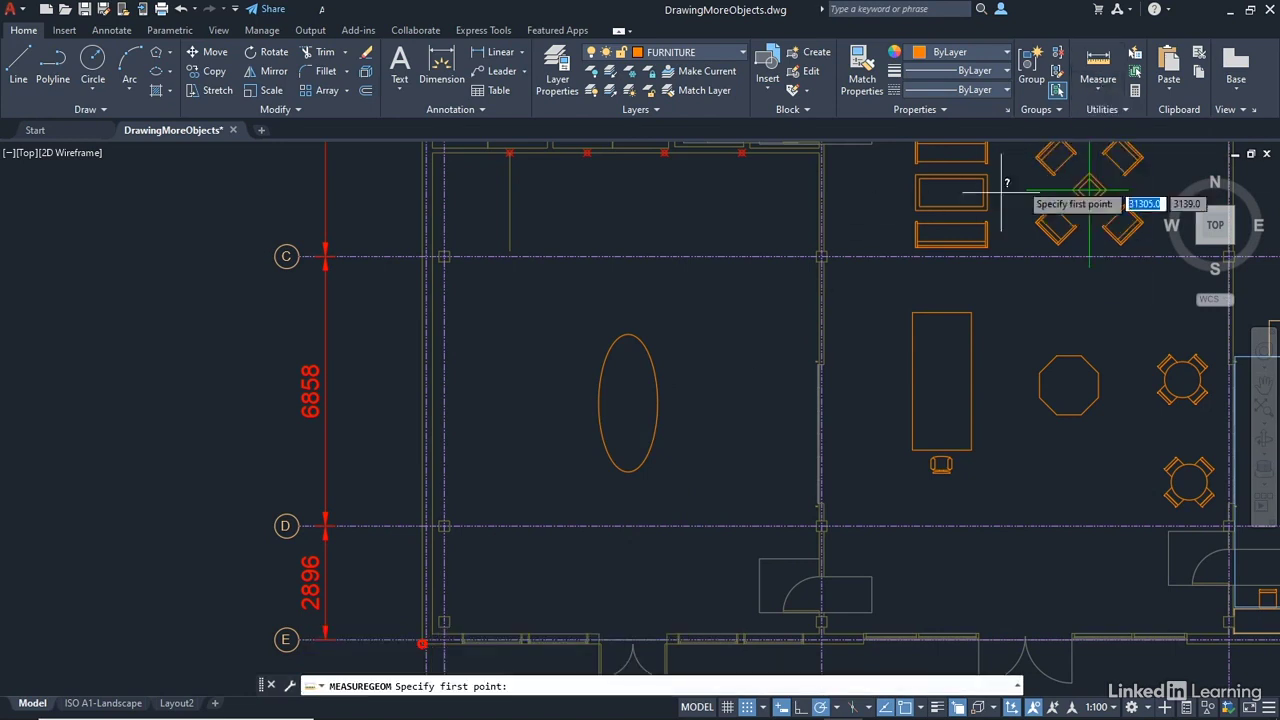
{"action": "left_click", "coordinate": [628, 402]}
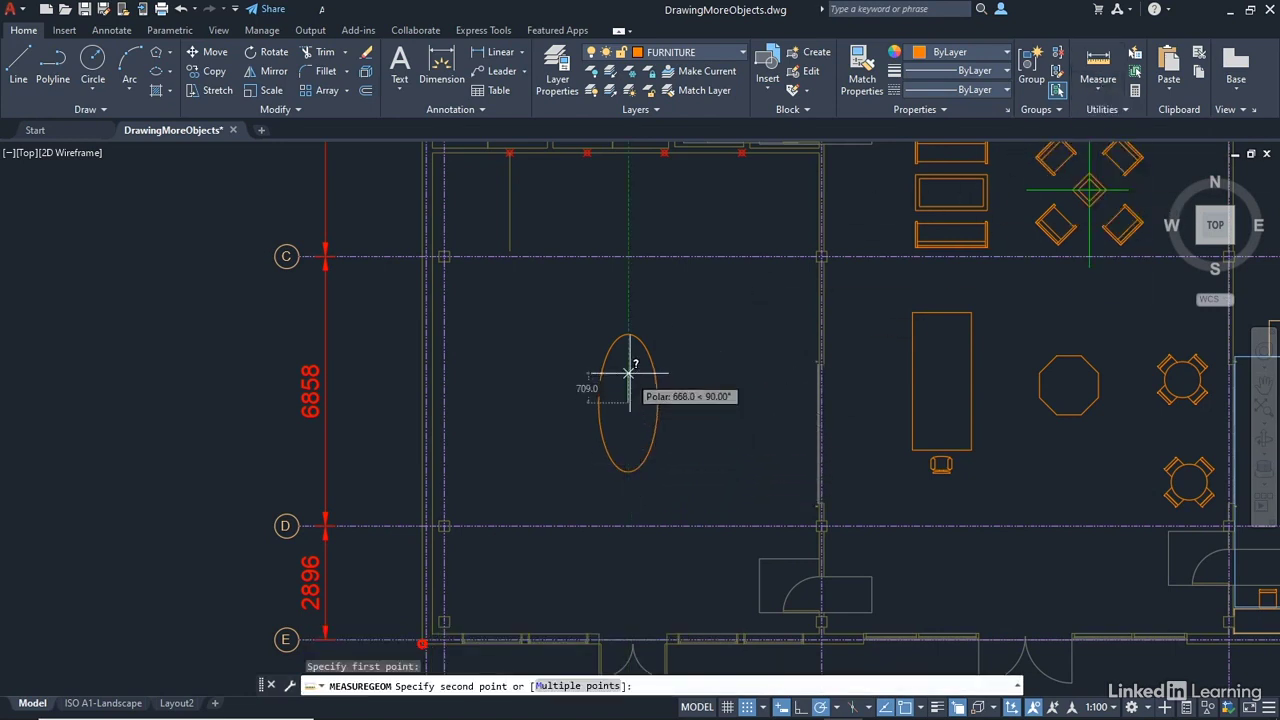
{"action": "left_click", "coordinate": [628, 335]}
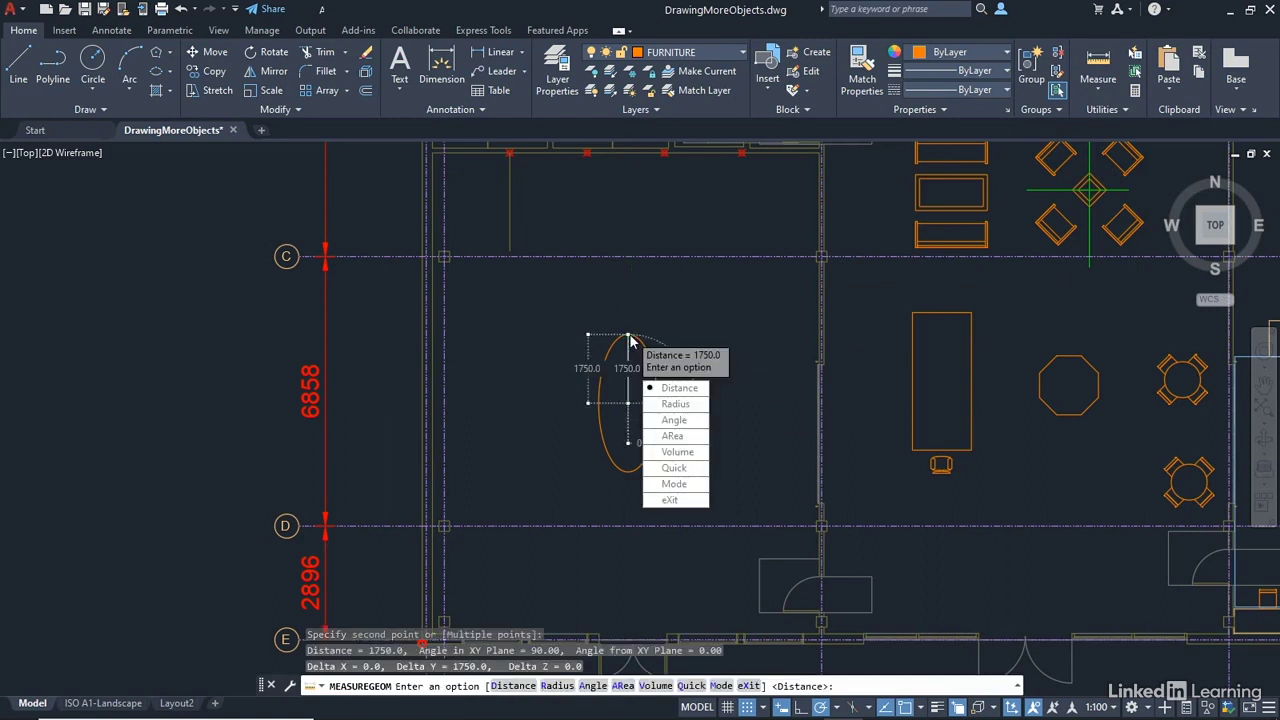
{"action": "left_click", "coordinate": [670, 501]}
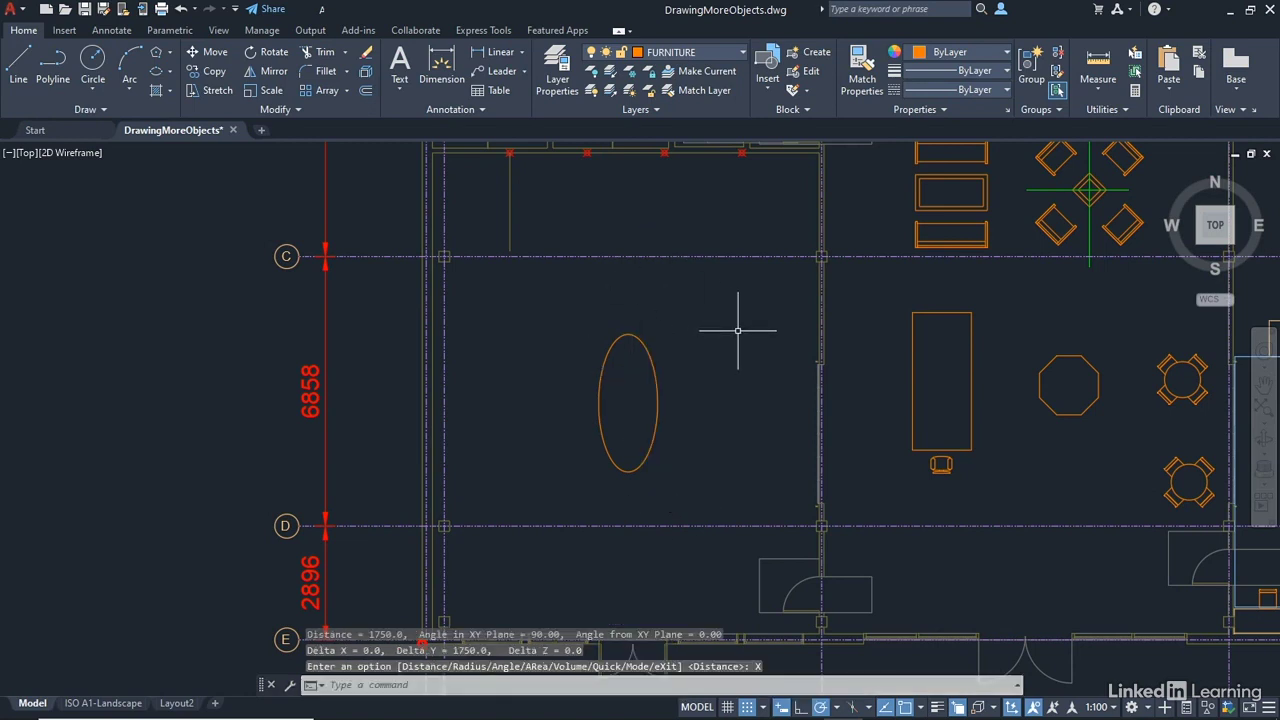